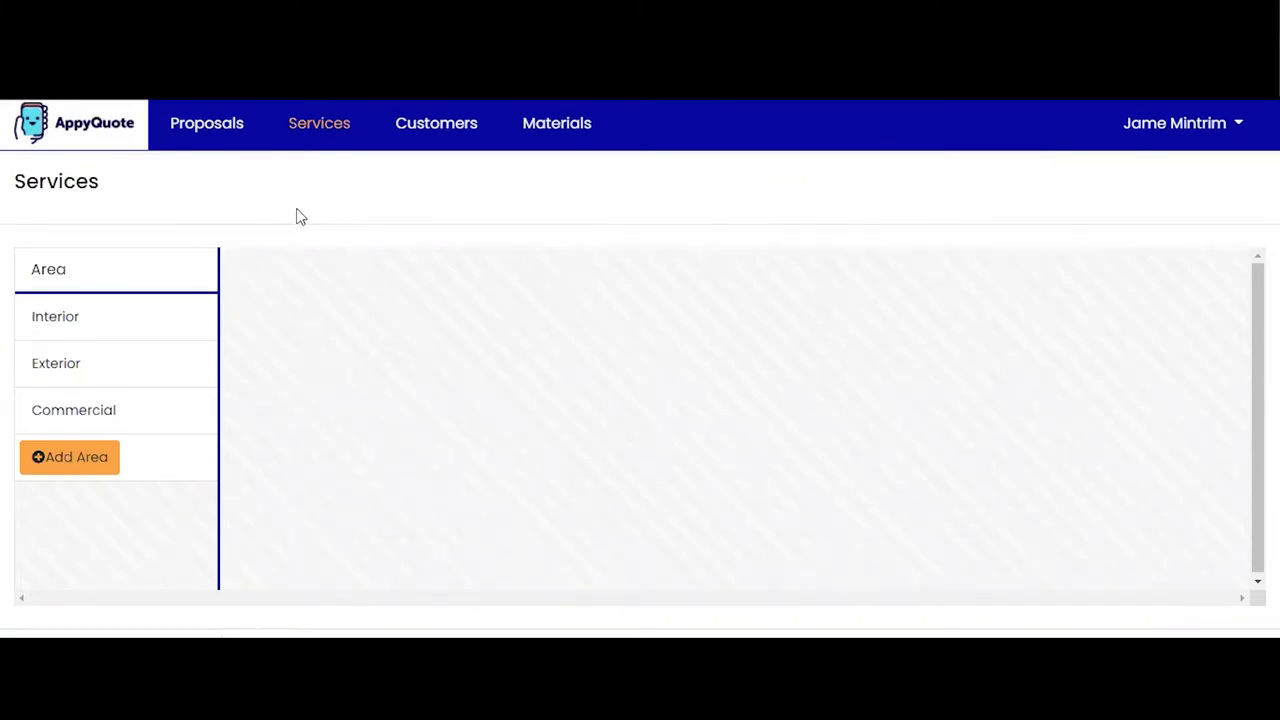
- Select the Interior area and scroll through its service categories
left_click(75, 322)
left_click(77, 324)
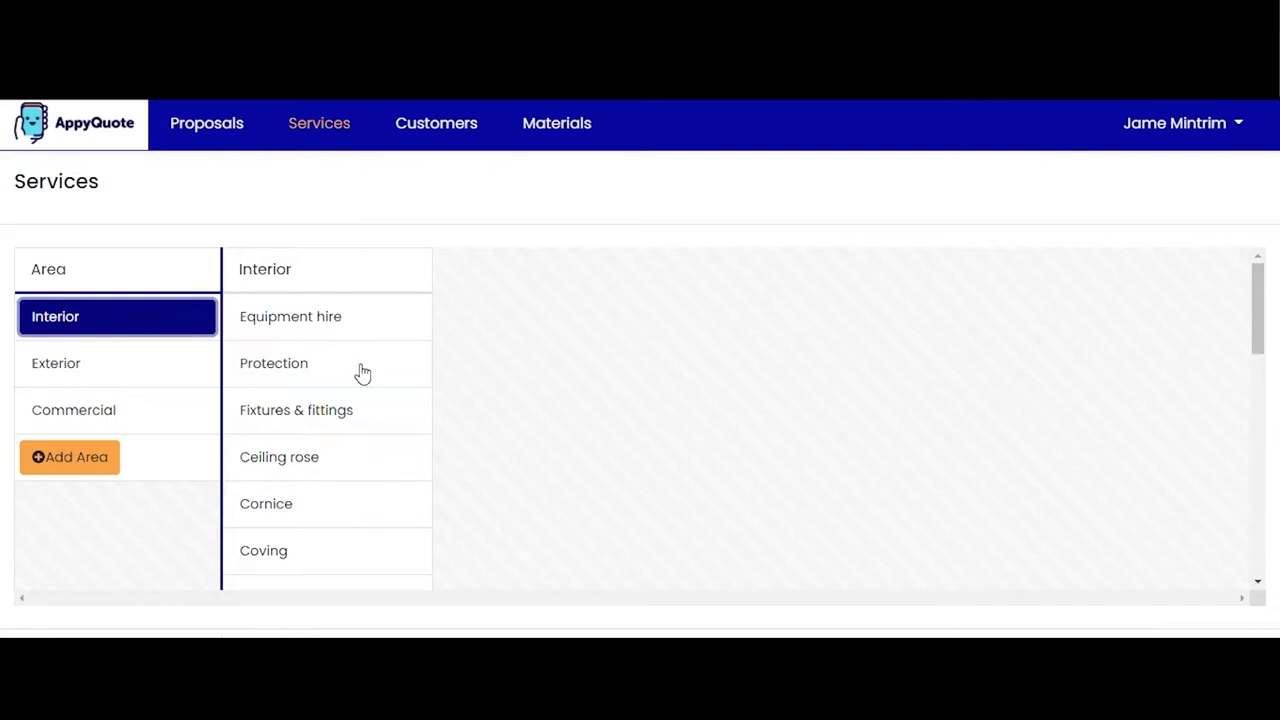
scroll(362, 378, "down", 2)
scroll(347, 405, "down", 3)
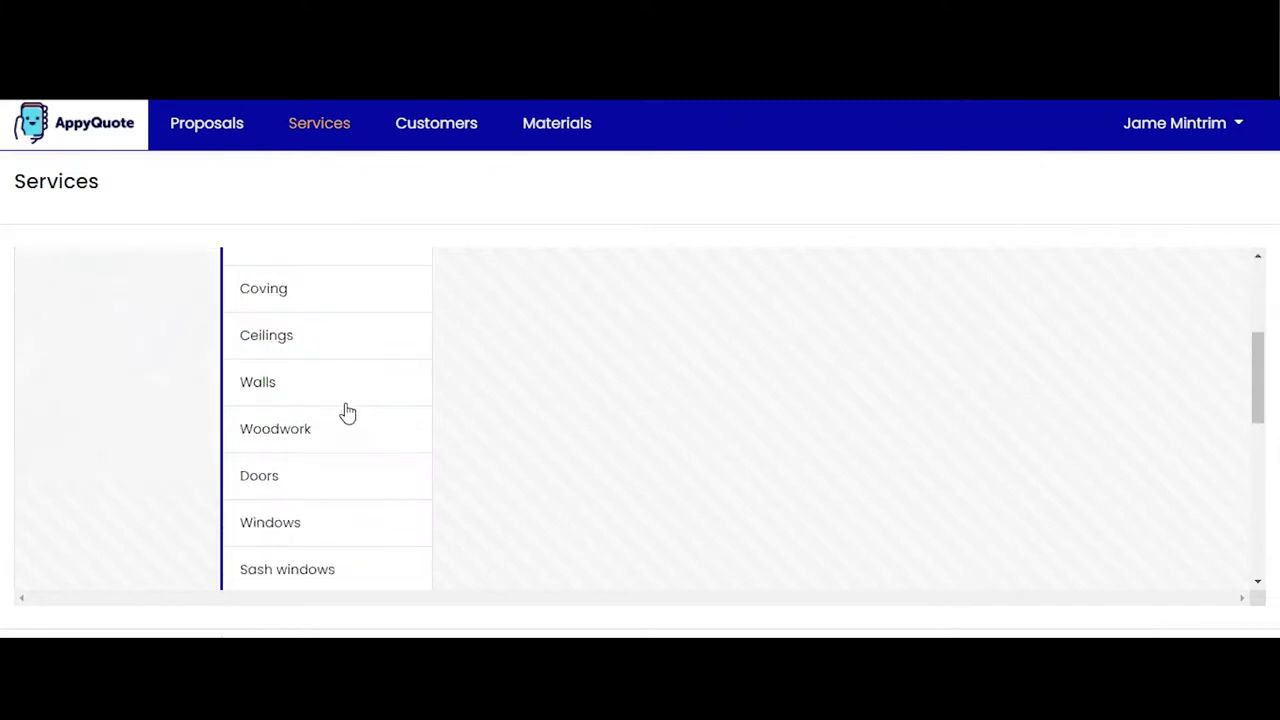
scroll(347, 411, "down", 2)
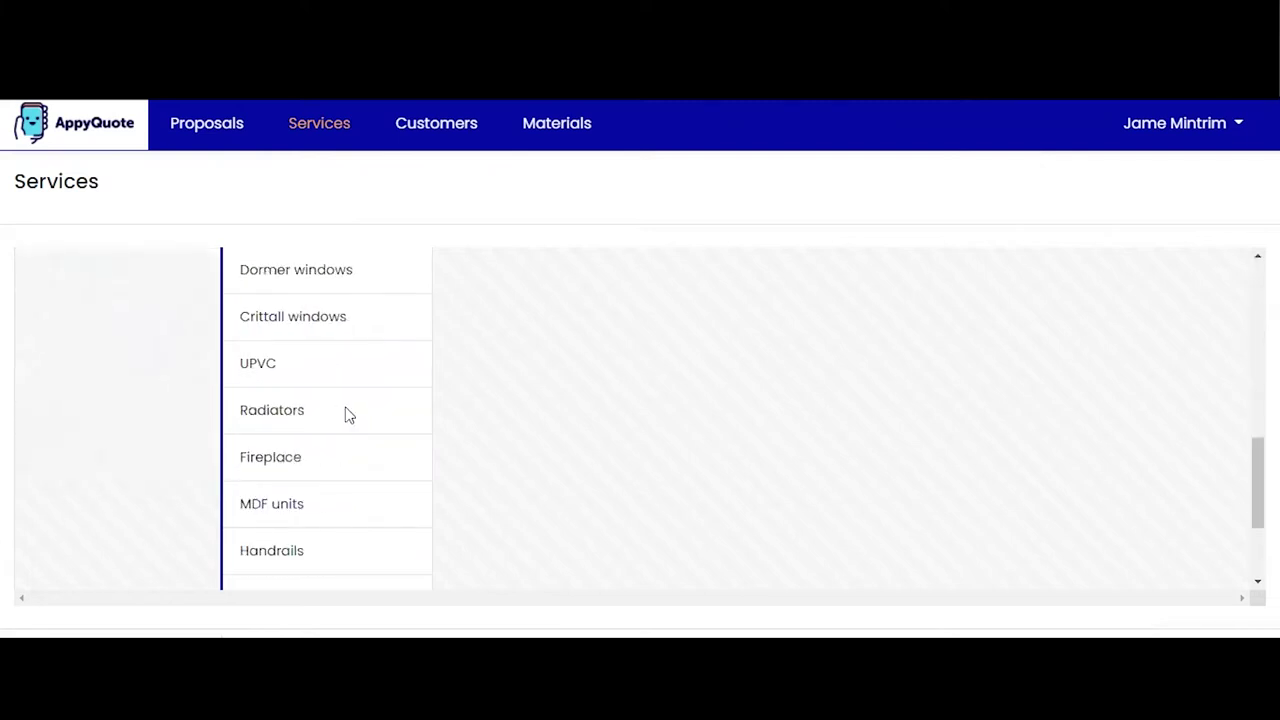
scroll(346, 414, "down", 2)
scroll(346, 440, "up", 9)
scroll(345, 422, "up", 1)
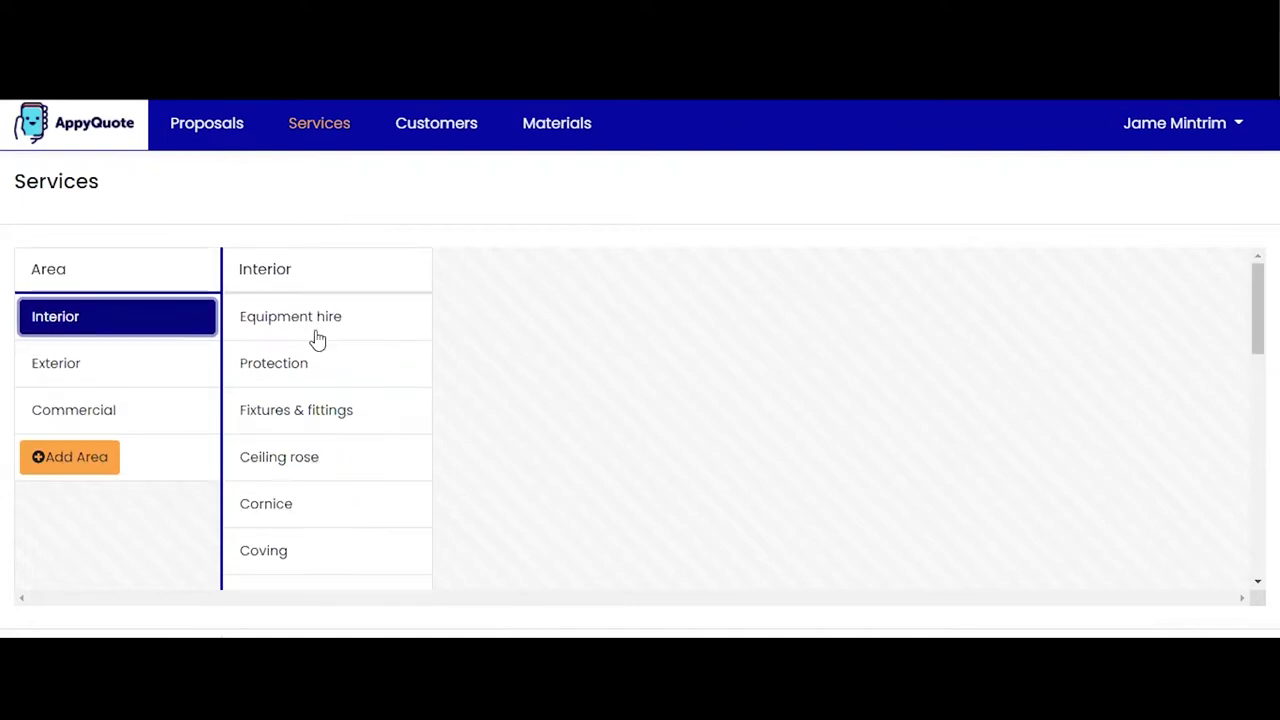
scroll(305, 425, "down", 2)
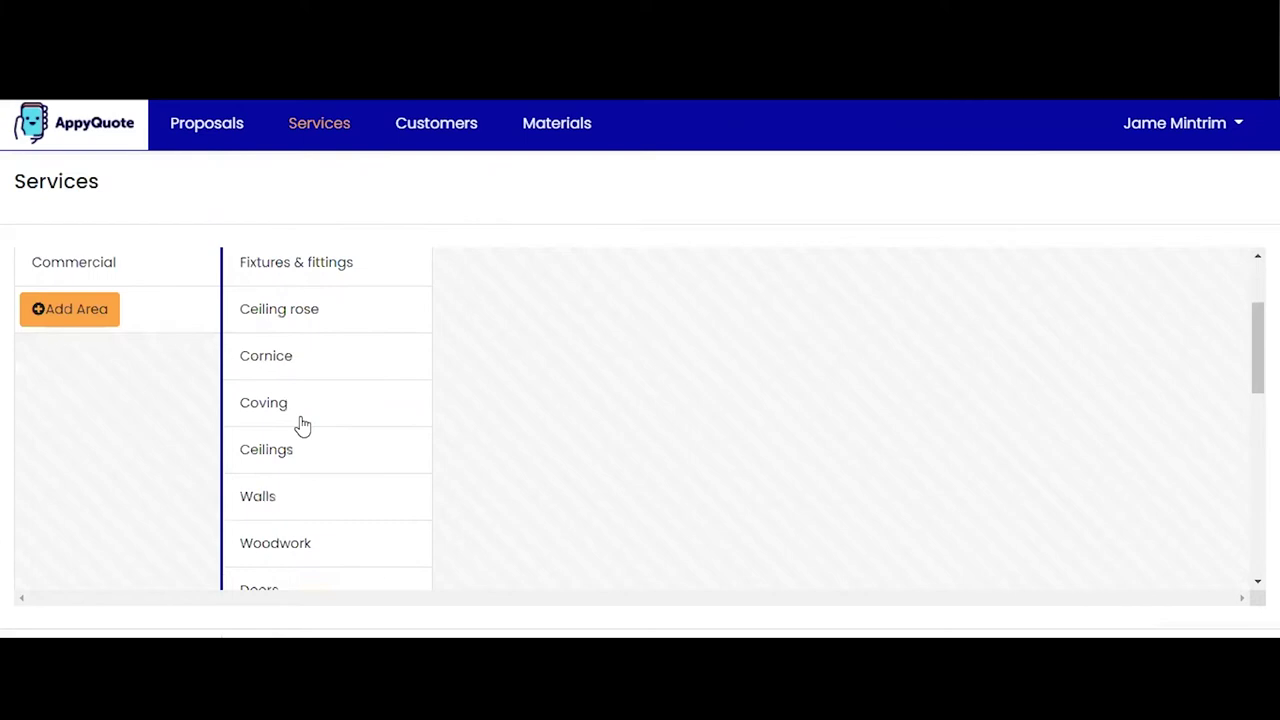
- List the Ceilings services and select Painting ceilings matt emulsion
left_click(302, 424)
scroll(611, 343, "up", 1)
scroll(638, 328, "up", 1)
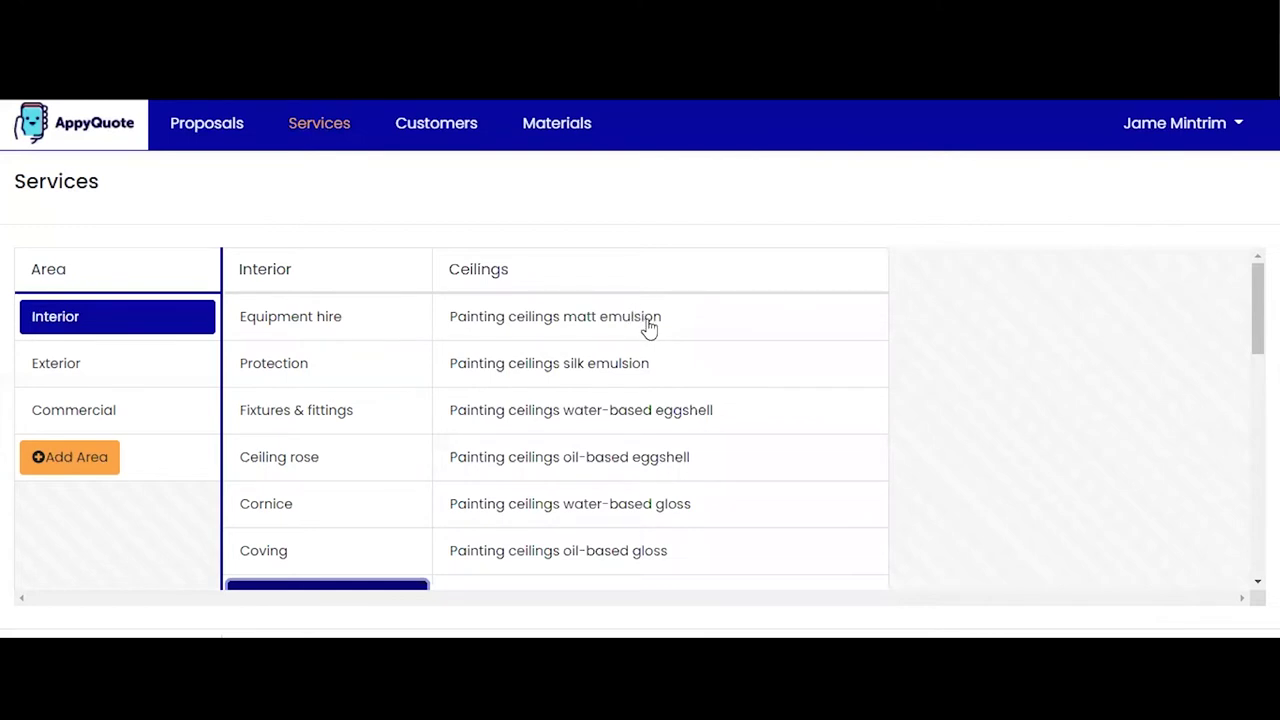
scroll(648, 330, "down", 1)
scroll(648, 335, "up", 1)
left_click(617, 328)
- View Painting ceilings matt emulsion's details, reviewing its specification and labour settings
right_click(617, 328)
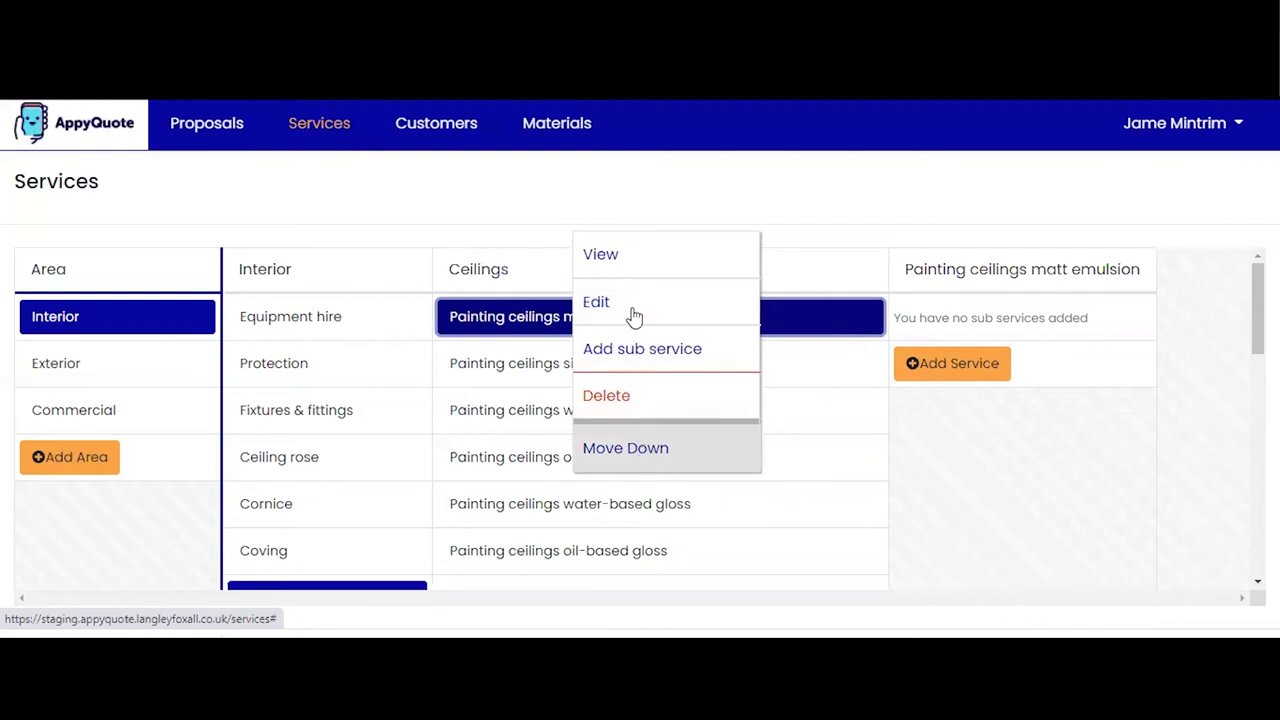
left_click(601, 256)
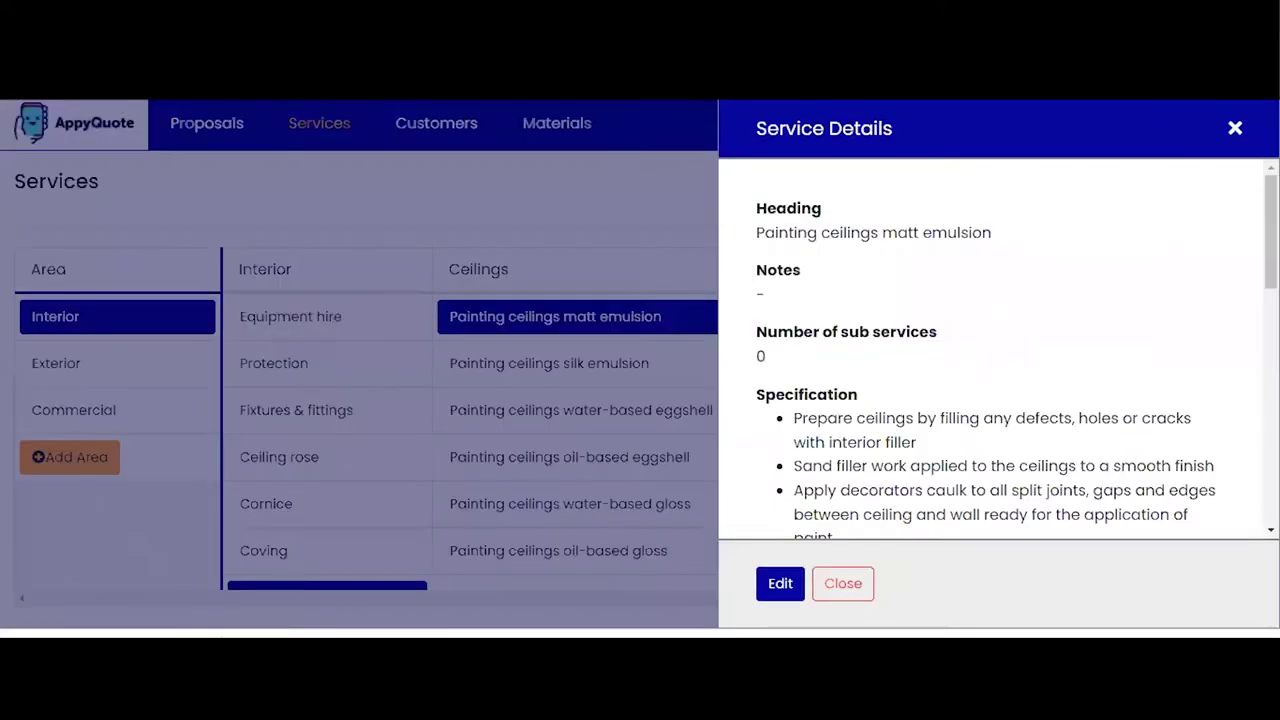
scroll(998, 345, "down", 1)
scroll(998, 345, "down", 1)
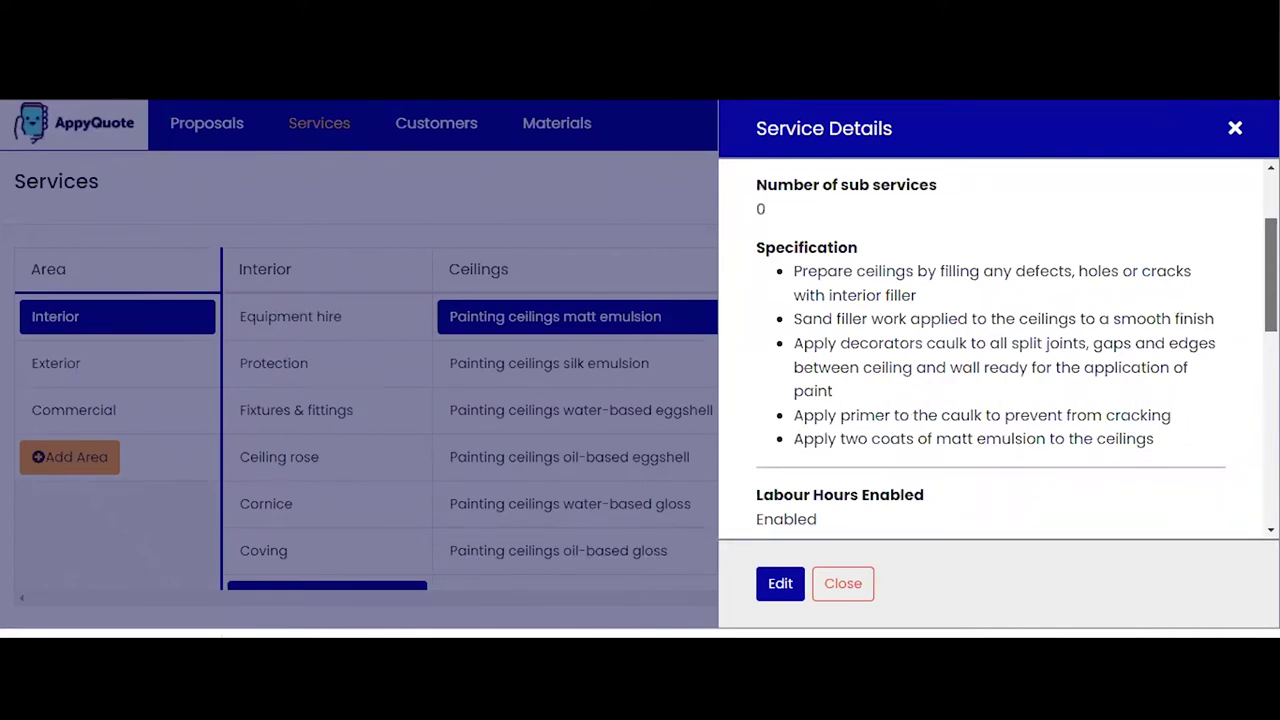
scroll(990, 350, "down", 1)
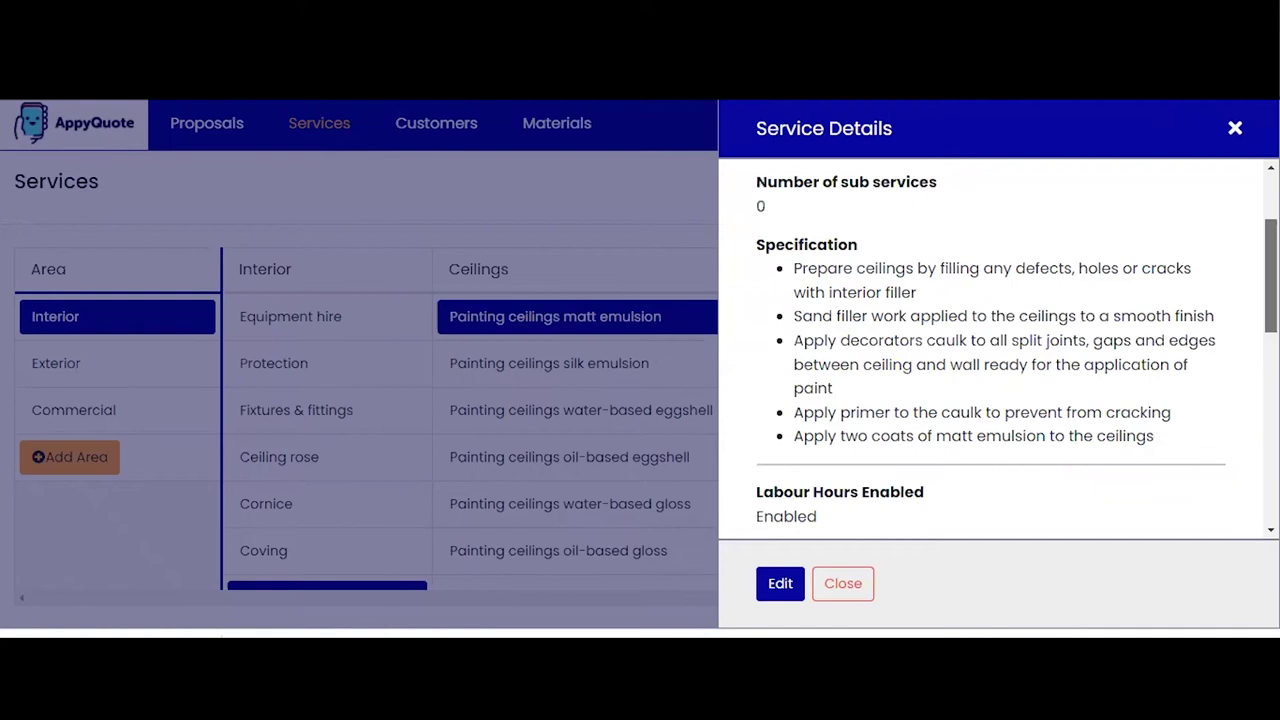
scroll(990, 350, "down", 4)
scroll(990, 350, "up", 3)
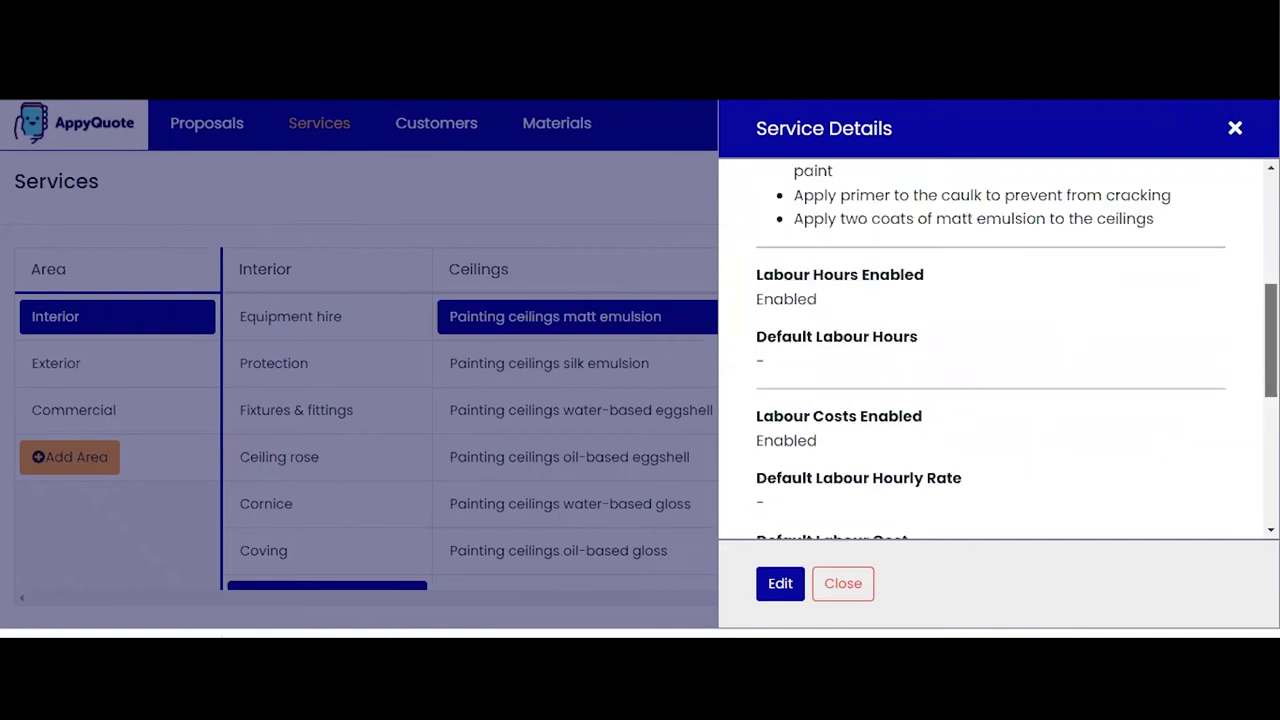
scroll(990, 350, "up", 3)
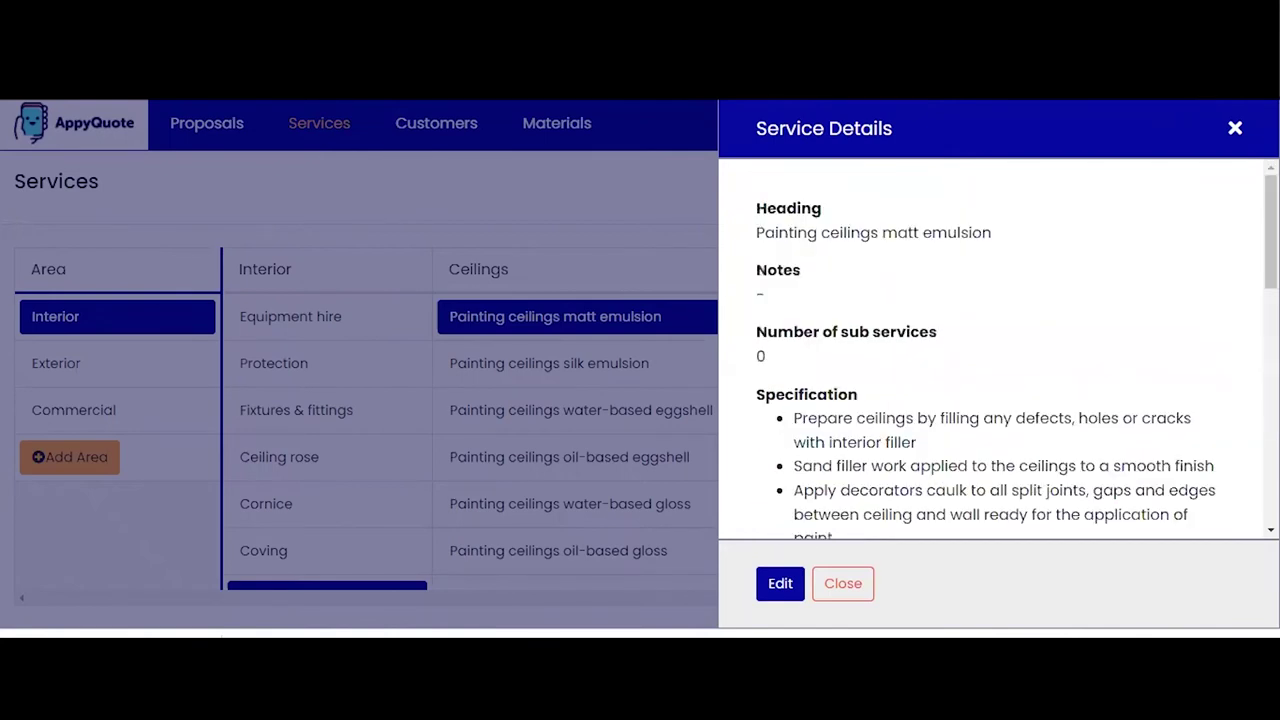
- Close the details panel and start editing the matt emulsion ceiling service
left_click(551, 316)
left_click(607, 311)
left_click(606, 305)
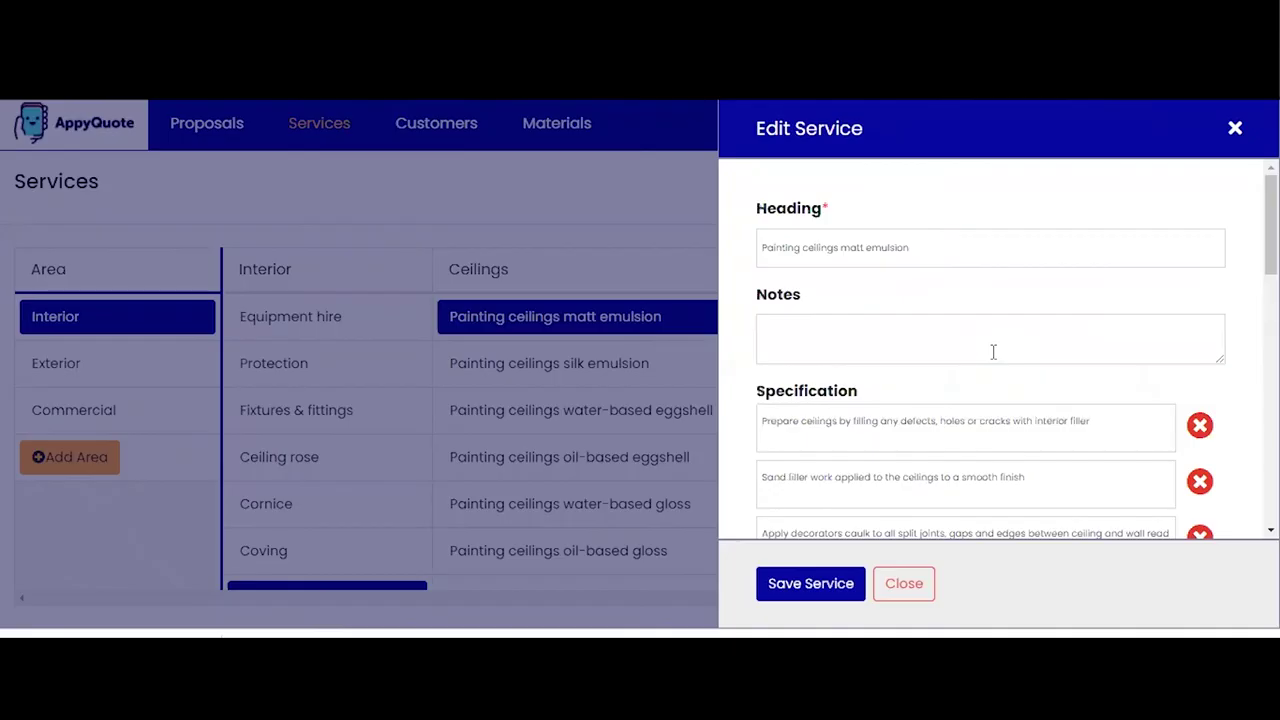
scroll(990, 350, "down", 2)
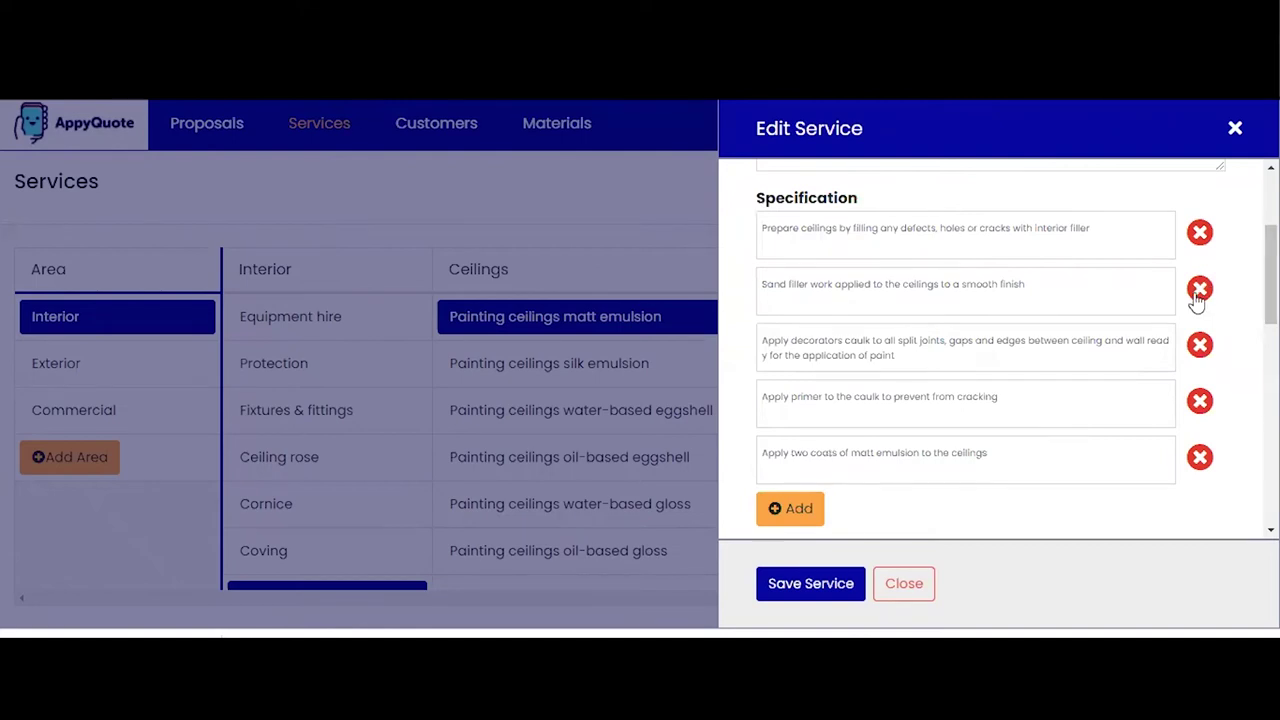
- Delete the 'Sand filler' specification line and add a new 'paint walls' line
left_click(1200, 289)
left_click(811, 438)
left_click(811, 436)
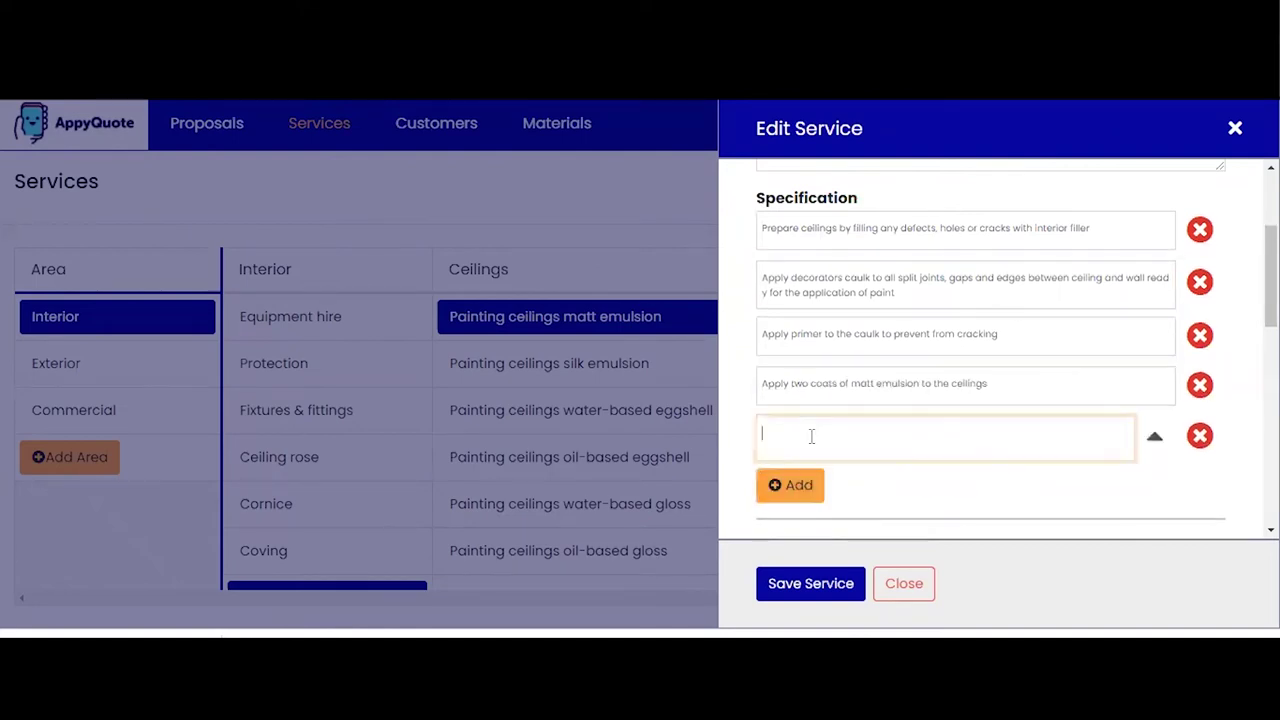
type("paint walls")
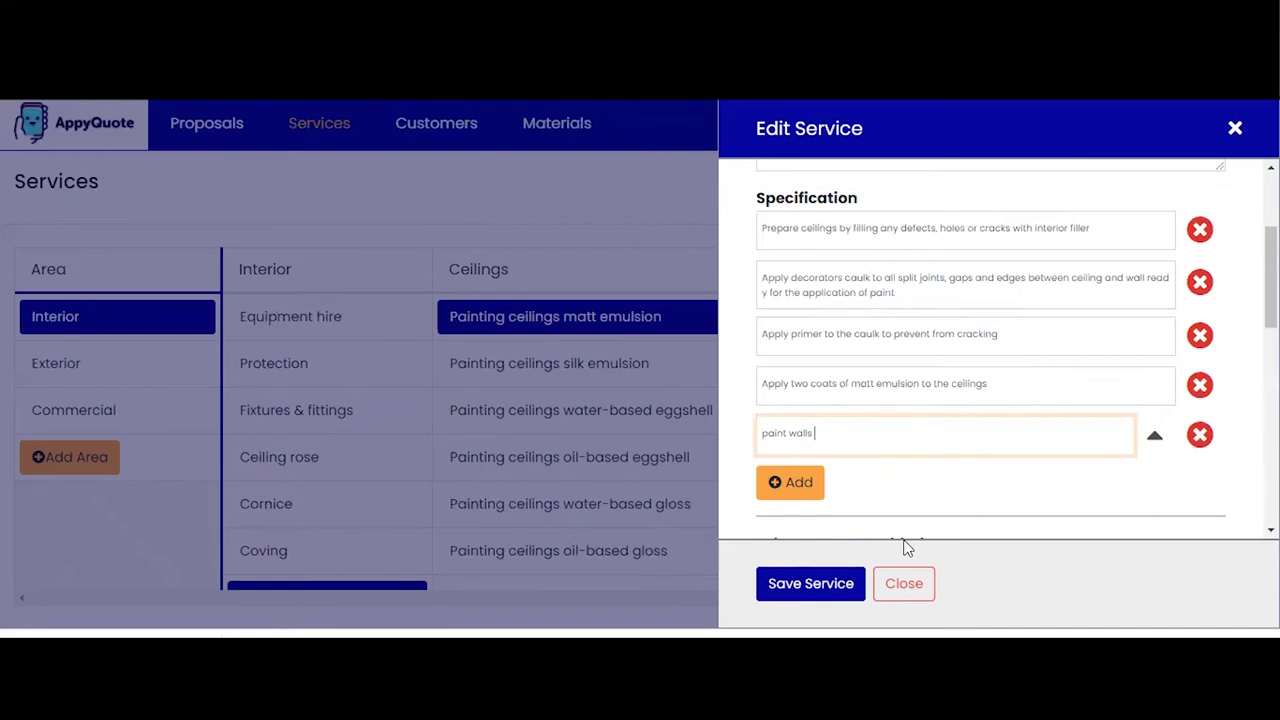
- Review the Edit Service form's specification, labour costs, area input, photos and materials toggles
scroll(1030, 462, "down", 10)
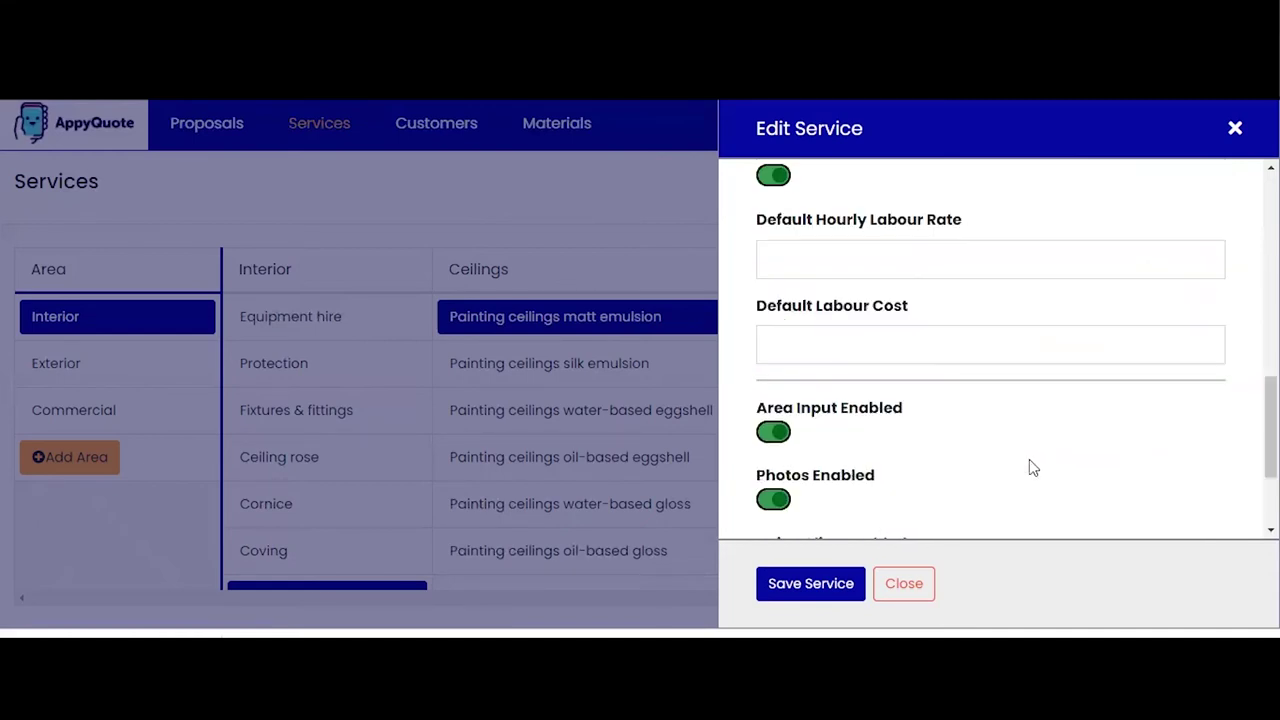
scroll(1035, 466, "down", 1)
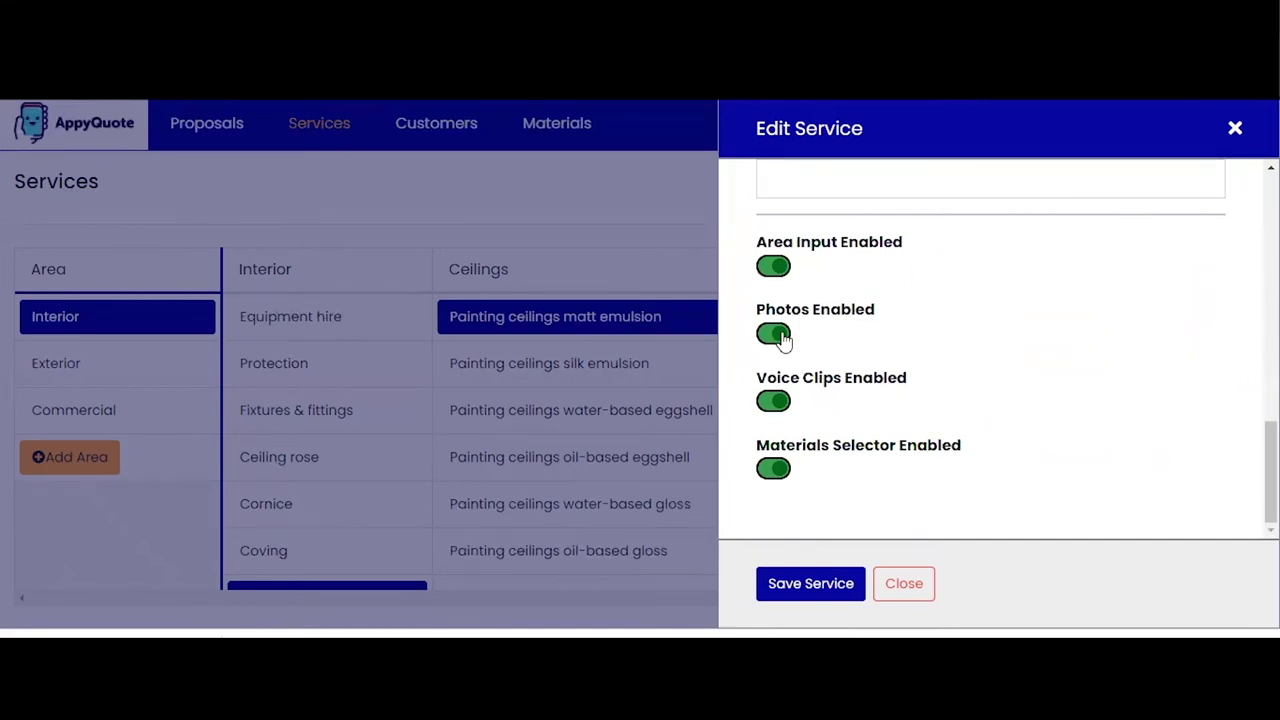
scroll(795, 370, "up", 5)
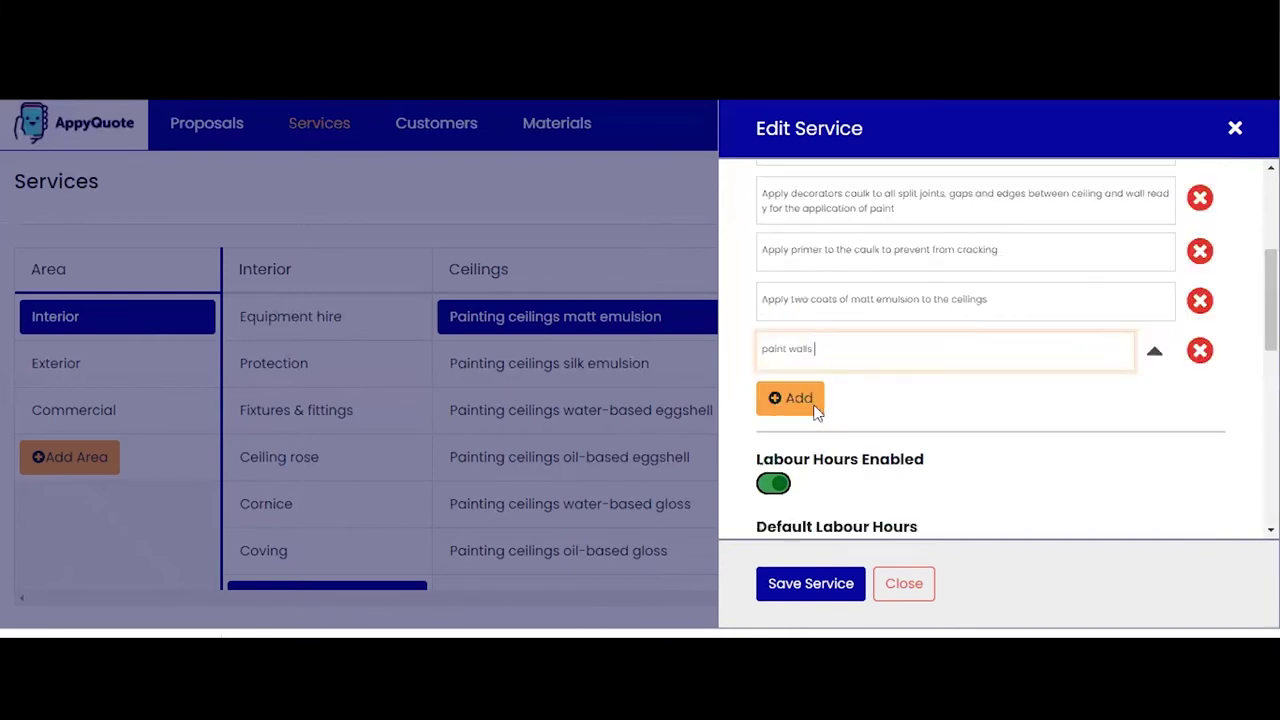
scroll(811, 373, "down", 3)
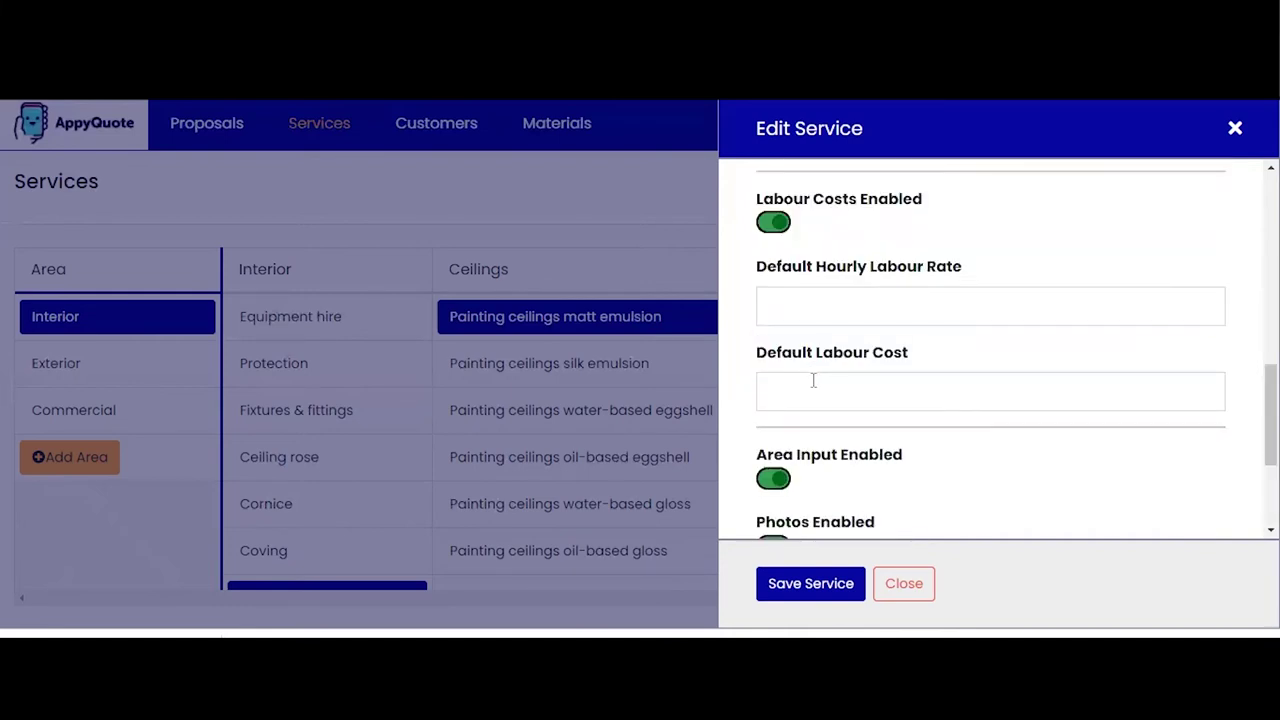
scroll(858, 472, "down", 2)
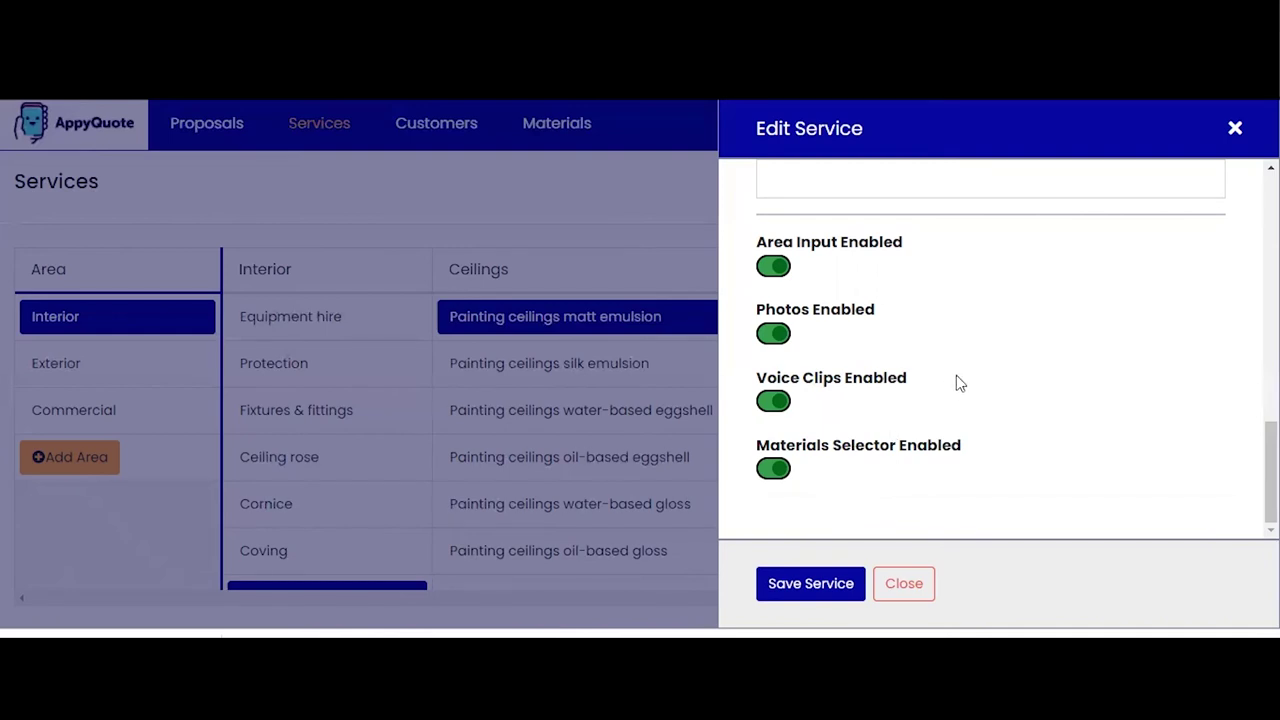
scroll(958, 382, "up", 2)
scroll(995, 384, "down", 2)
scroll(1003, 380, "up", 2)
scroll(1003, 380, "up", 1)
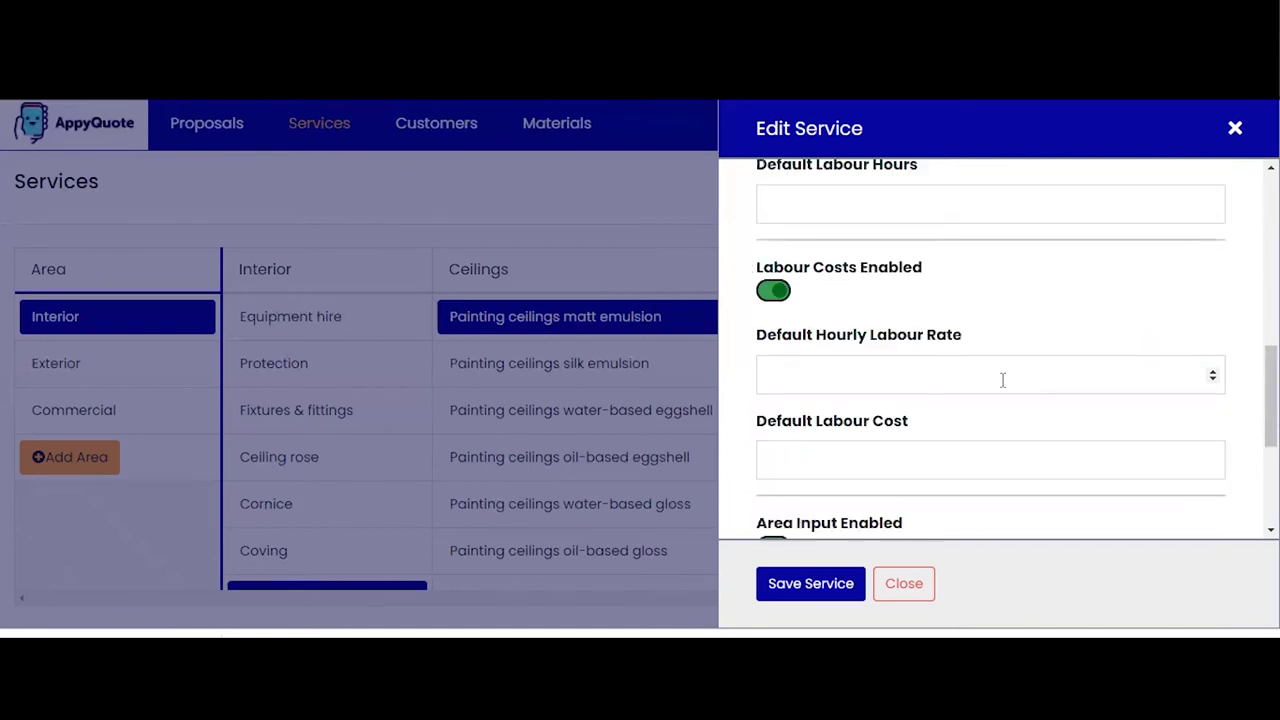
scroll(969, 380, "down", 1)
scroll(977, 394, "up", 1)
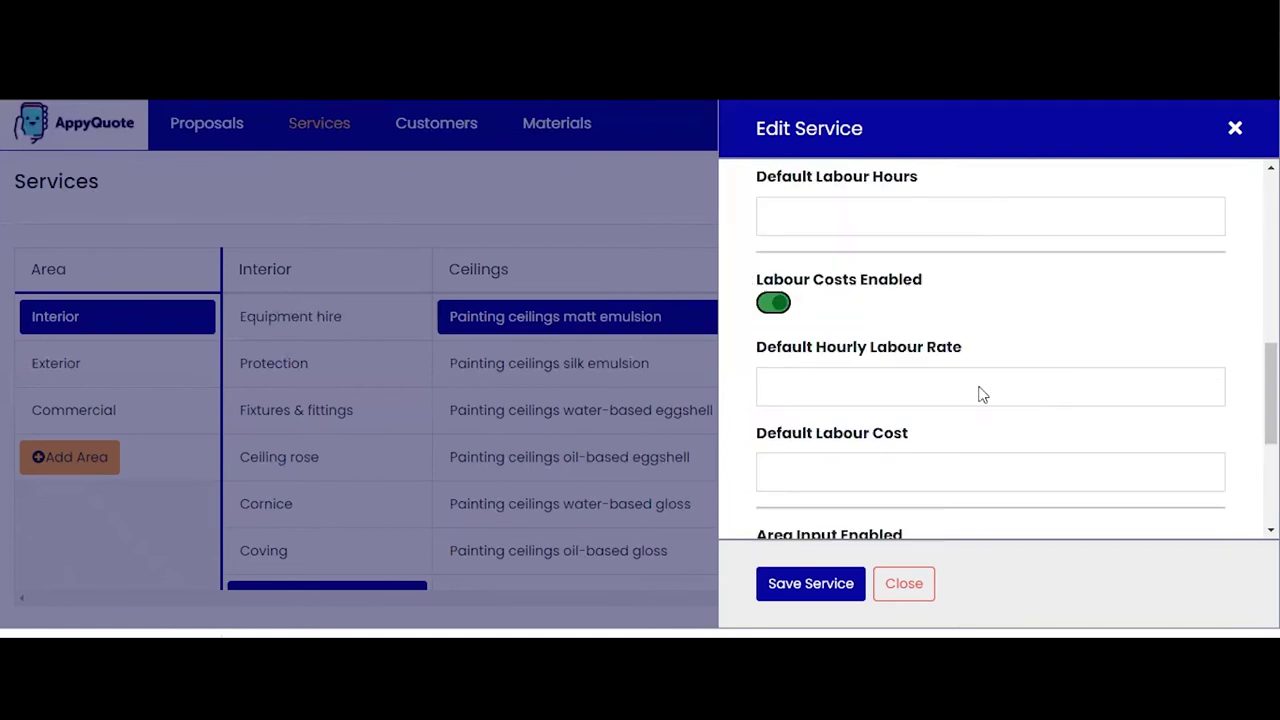
scroll(977, 394, "up", 3)
scroll(1022, 377, "up", 4)
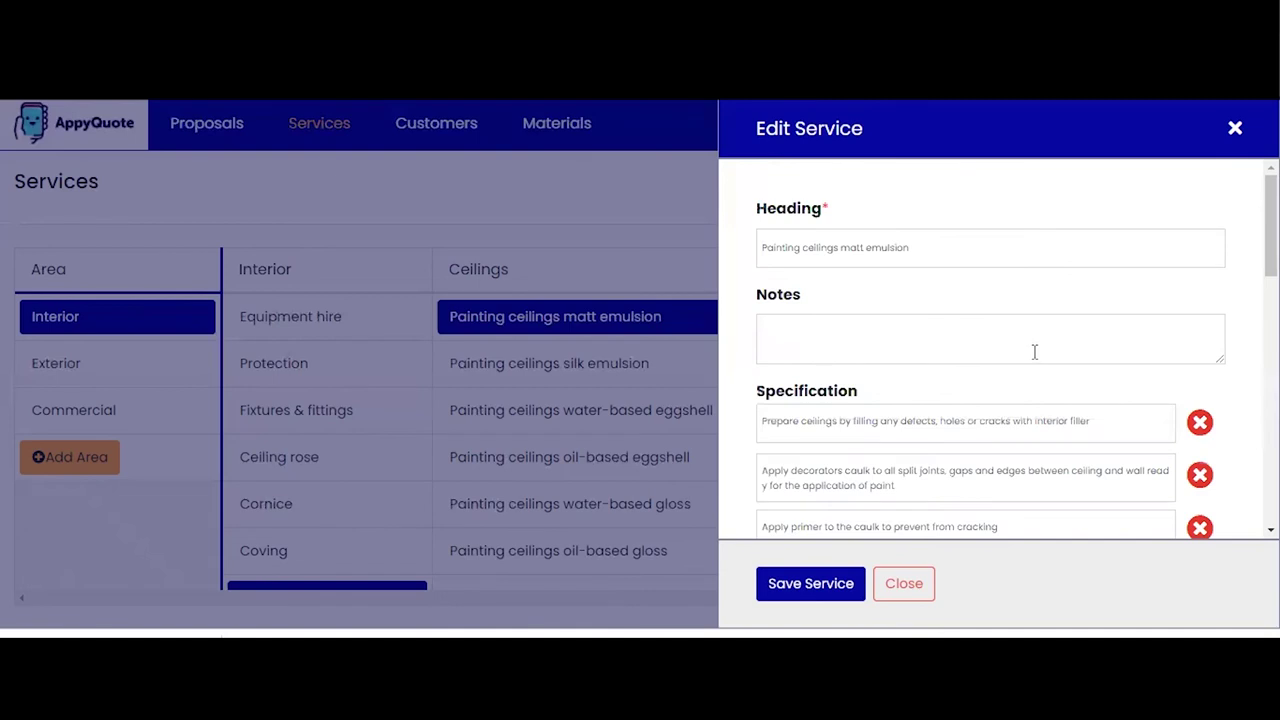
- Discard the edits and browse the Exterior area's Masonry and Eaves services
left_click(912, 577)
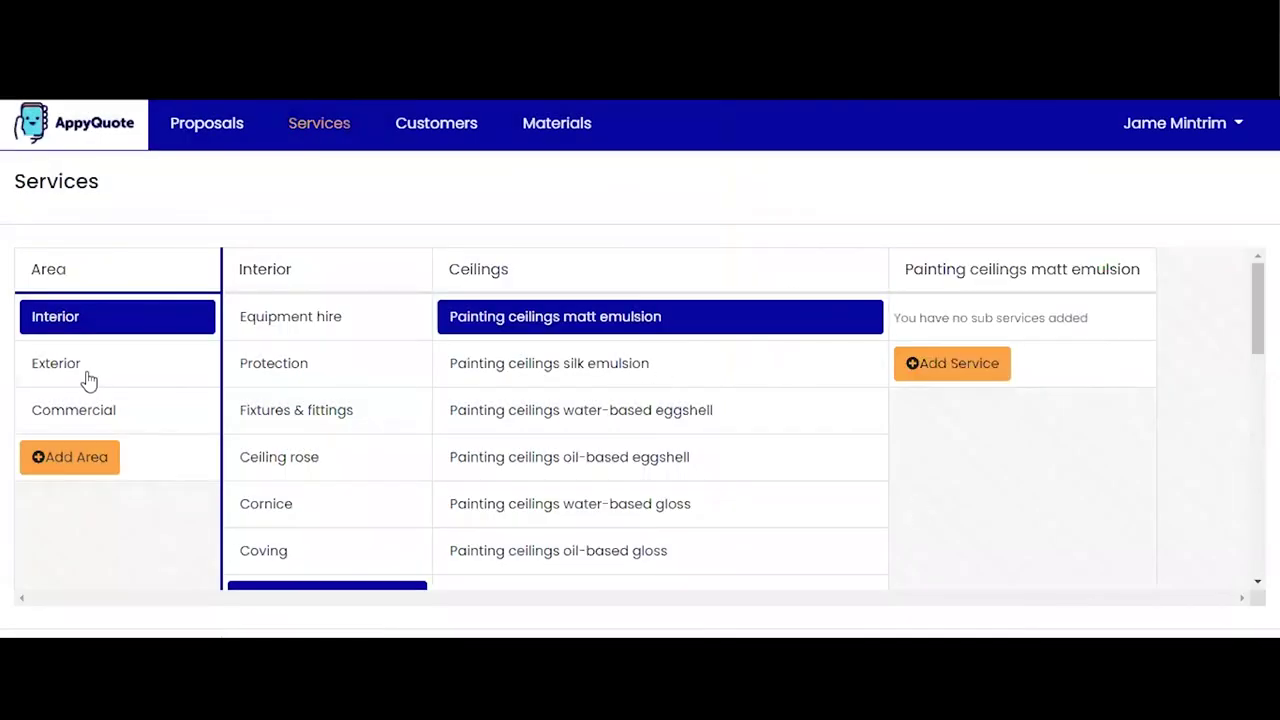
scroll(352, 370, "down", 2)
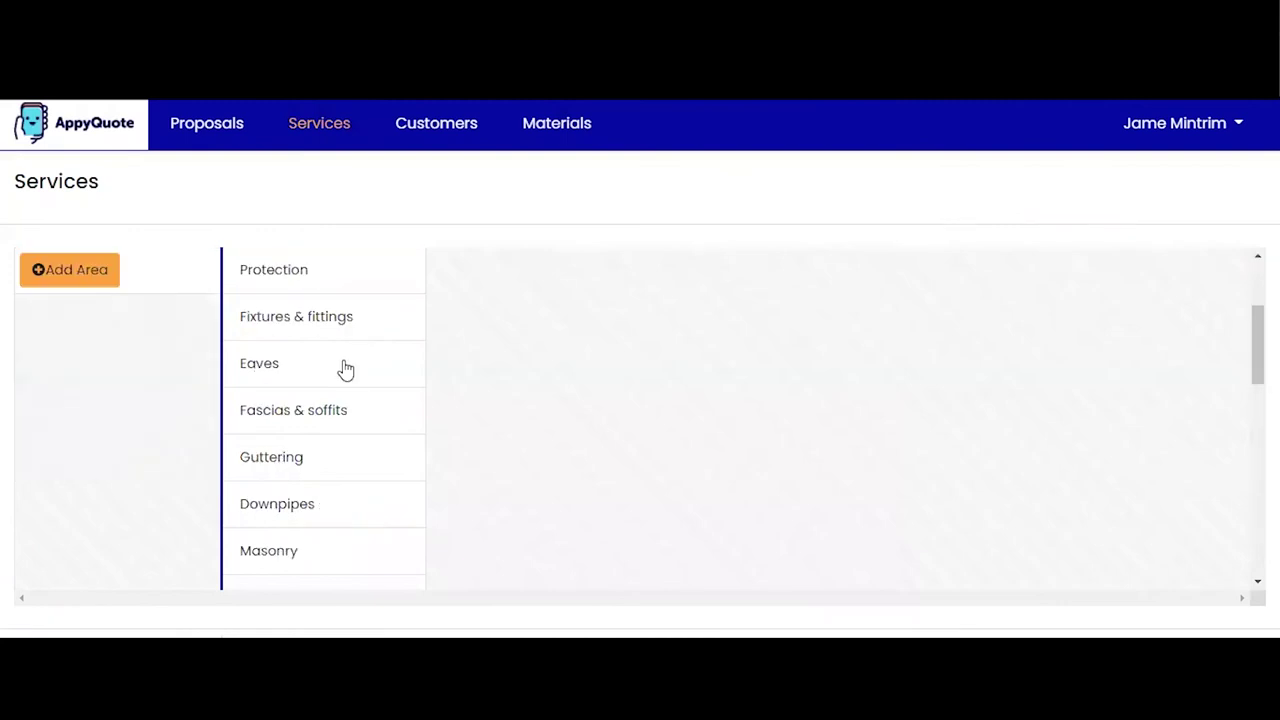
scroll(309, 386, "down", 1)
left_click(274, 452)
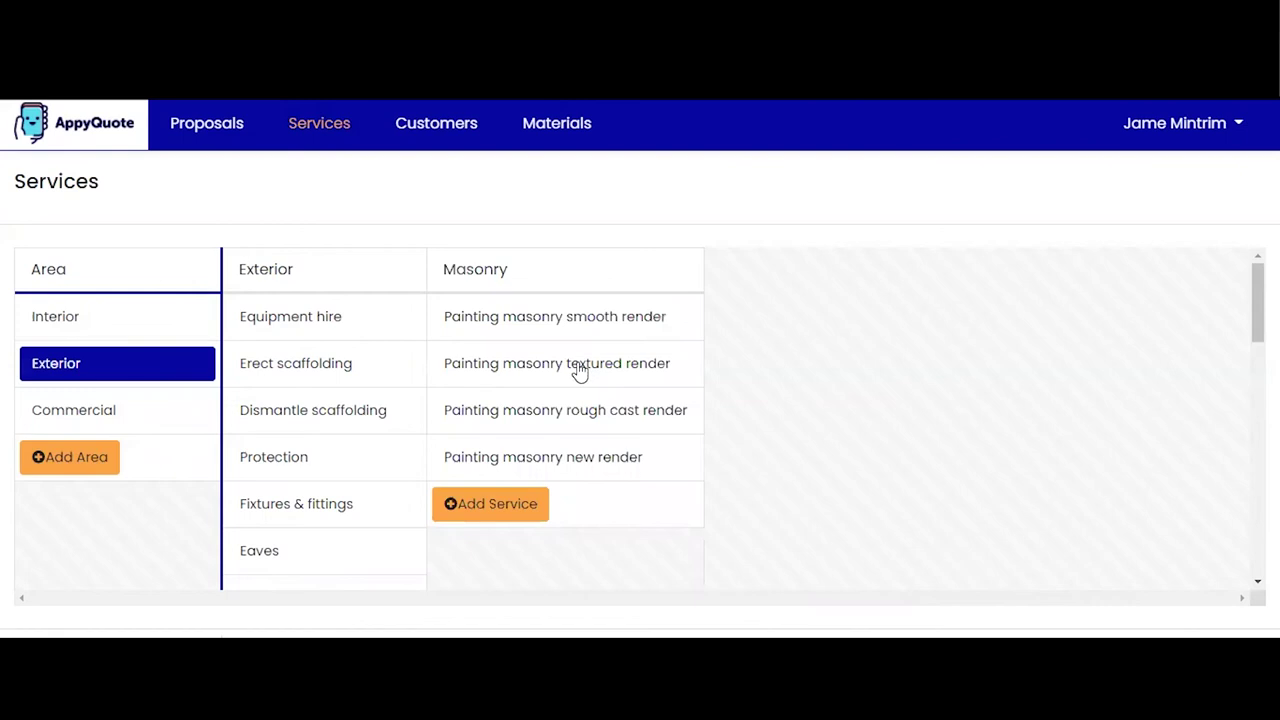
scroll(272, 374, "down", 2)
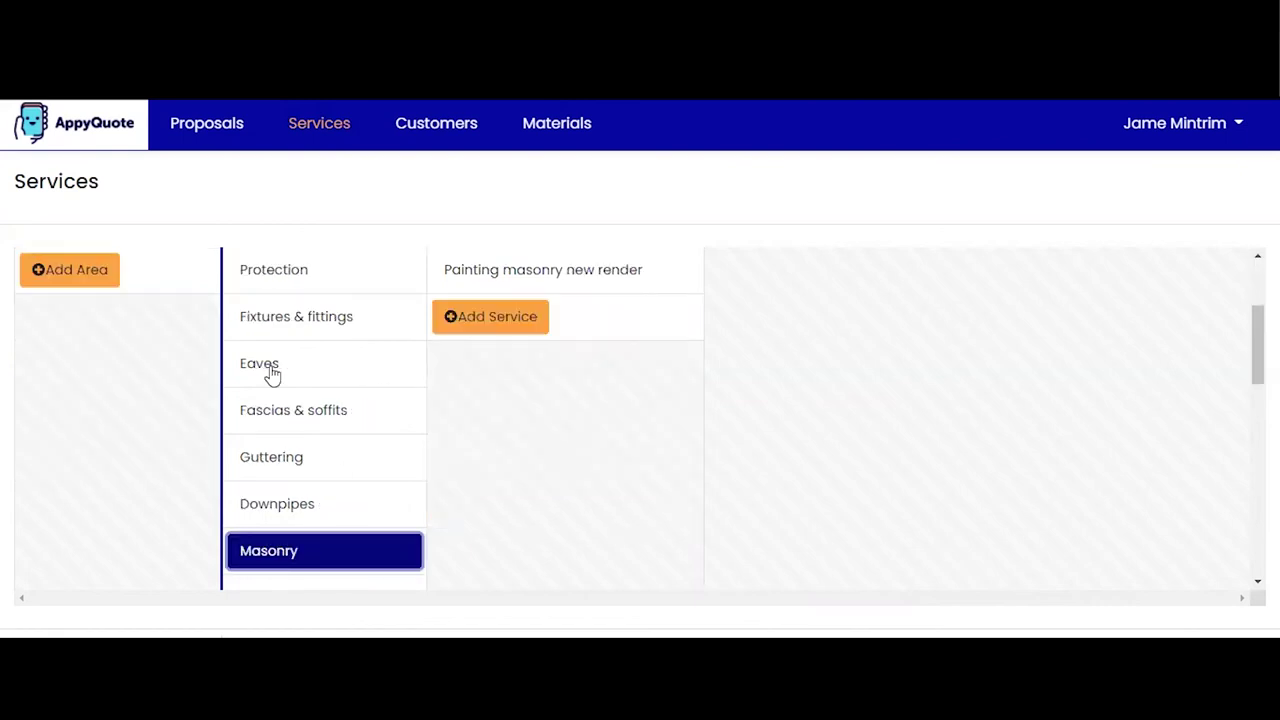
left_click(271, 371)
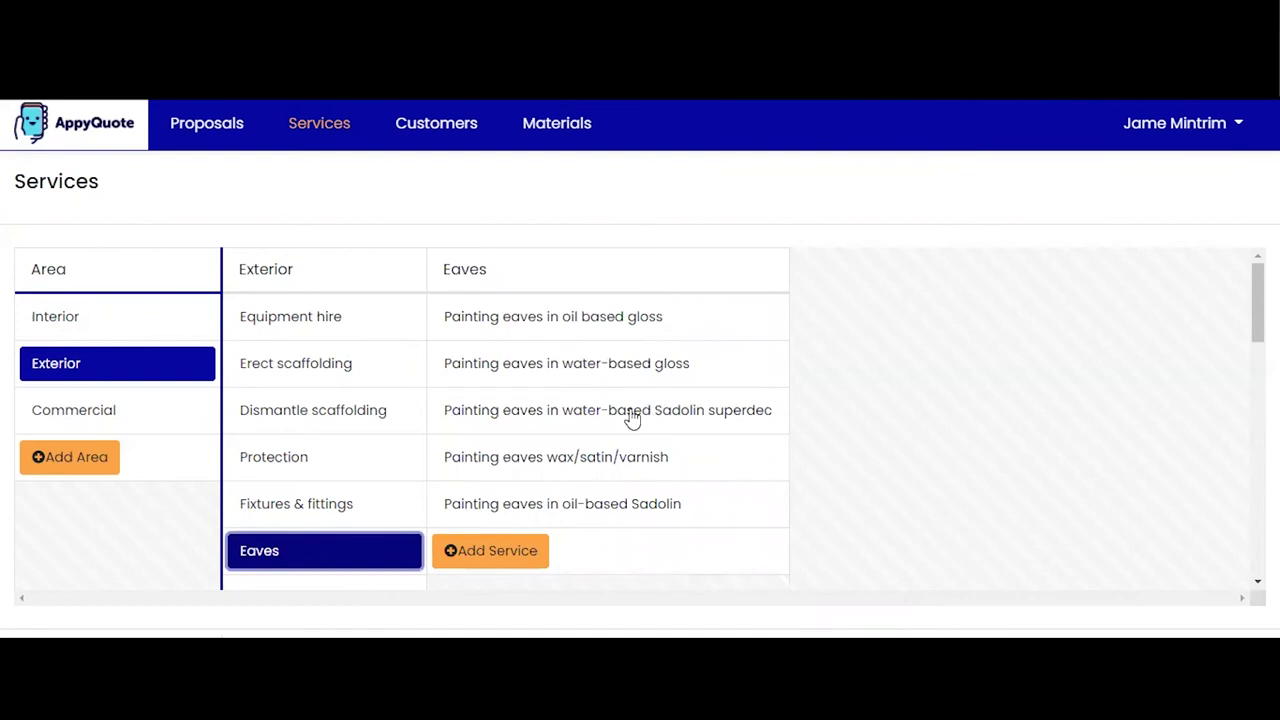
- Look at the oil-based and water-based gloss eaves services, then view the Commercial area
left_click(578, 328)
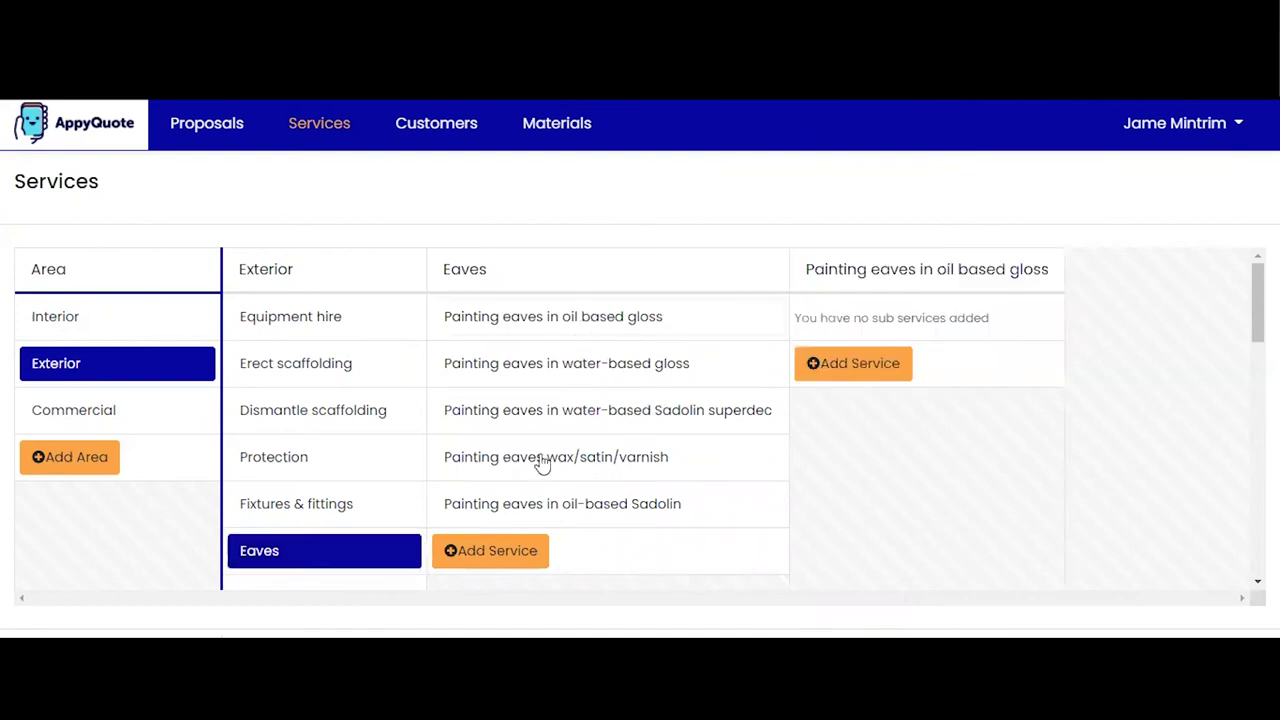
left_click(566, 380)
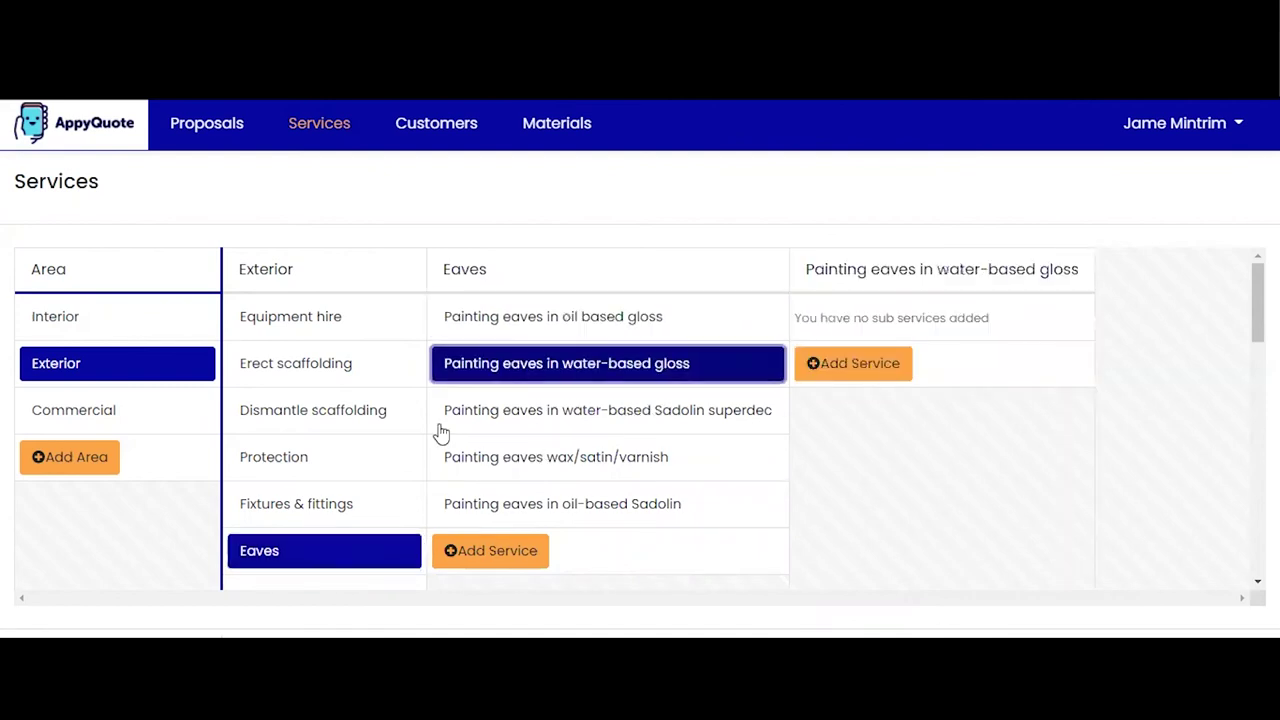
left_click(553, 318)
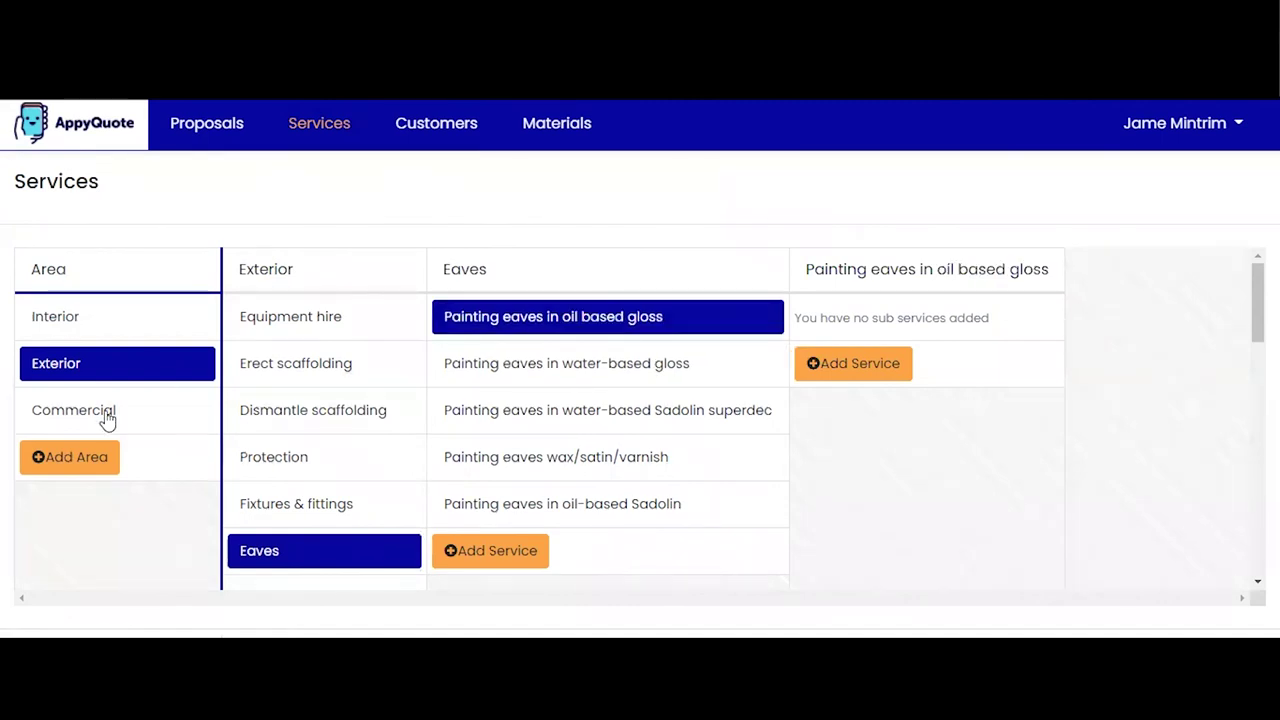
left_click(108, 414)
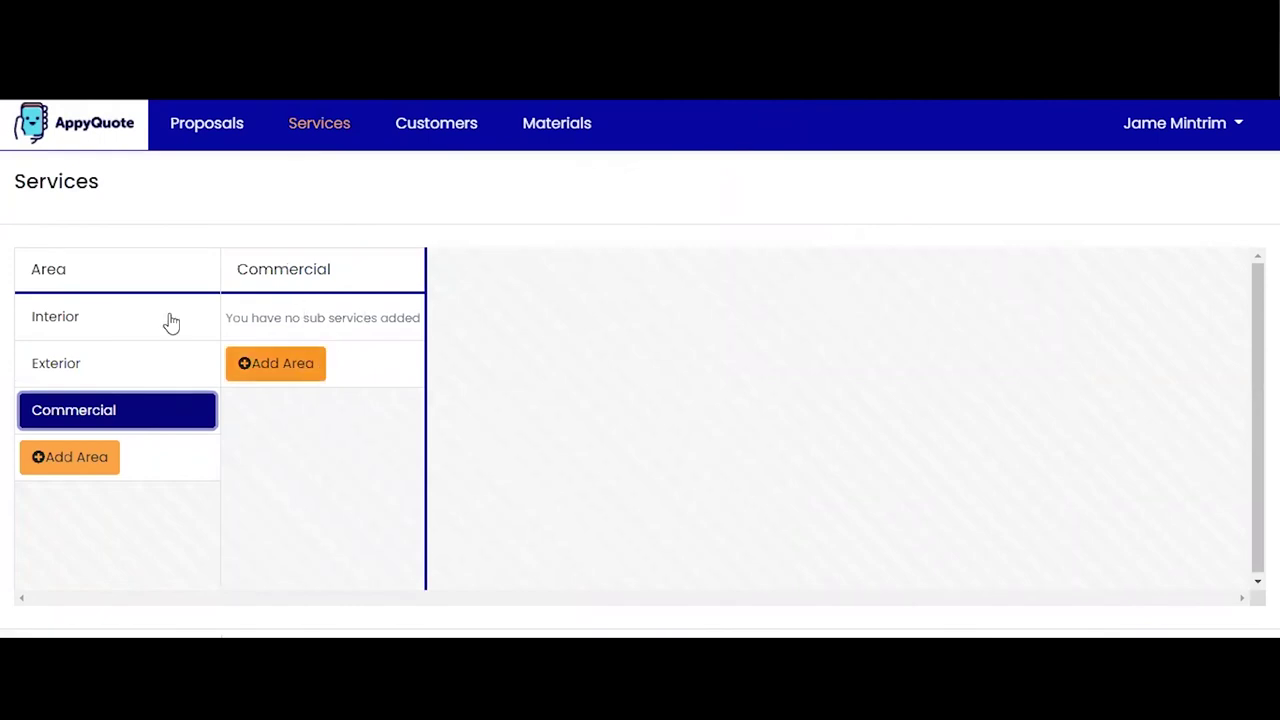
left_click(126, 332)
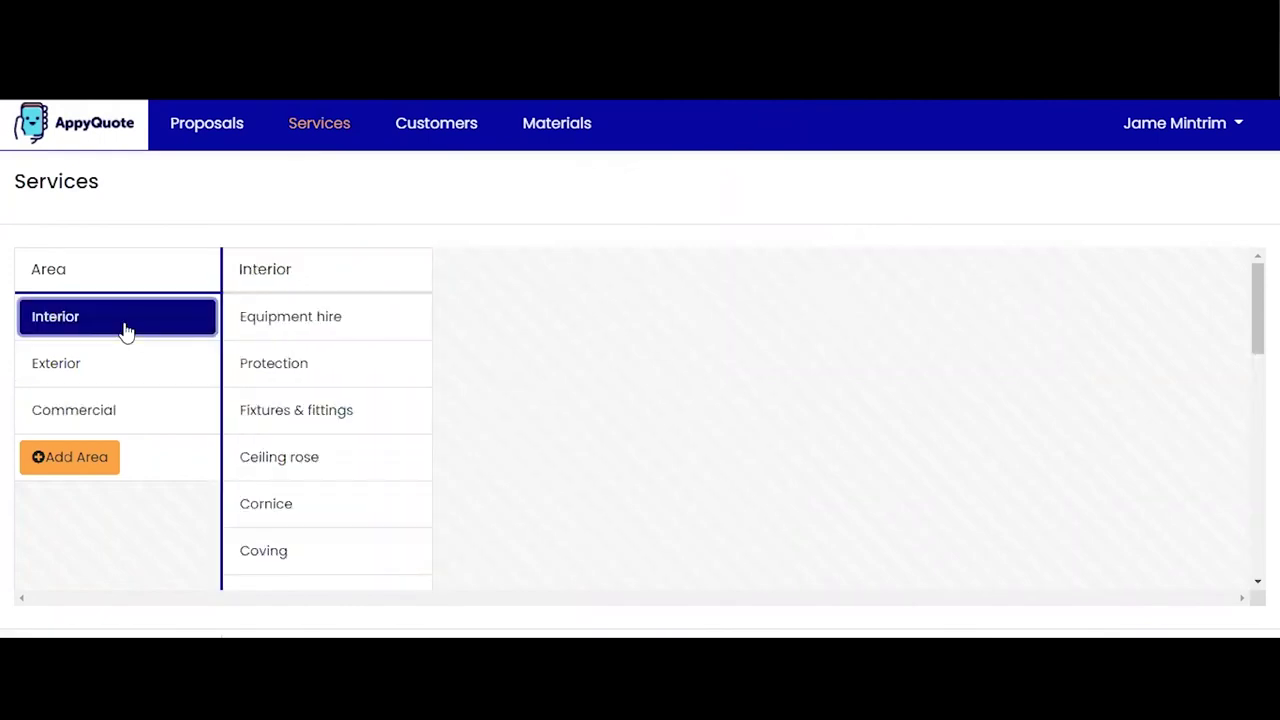